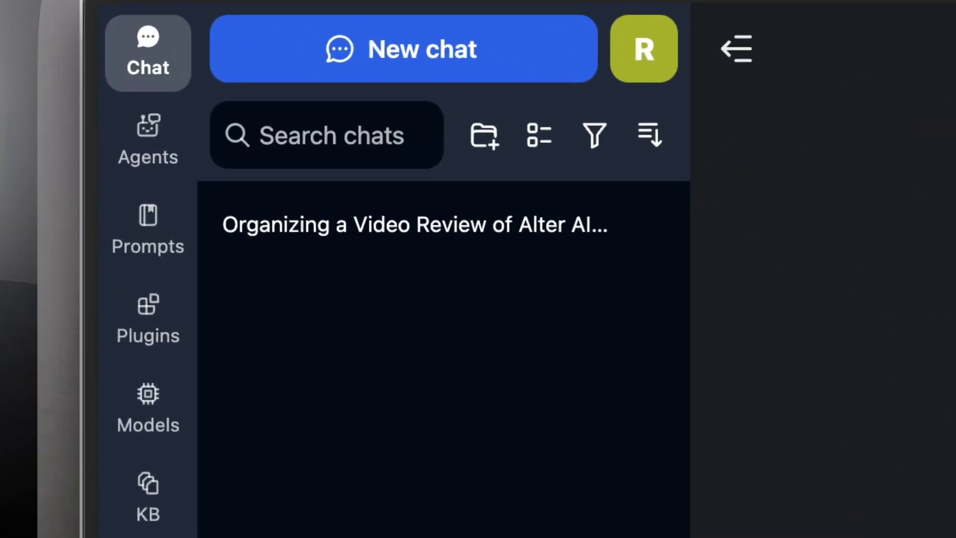
- Browse the list of available models, then go to the pre-built Agents page
click(169, 418)
scroll(281, 388, down, 10)
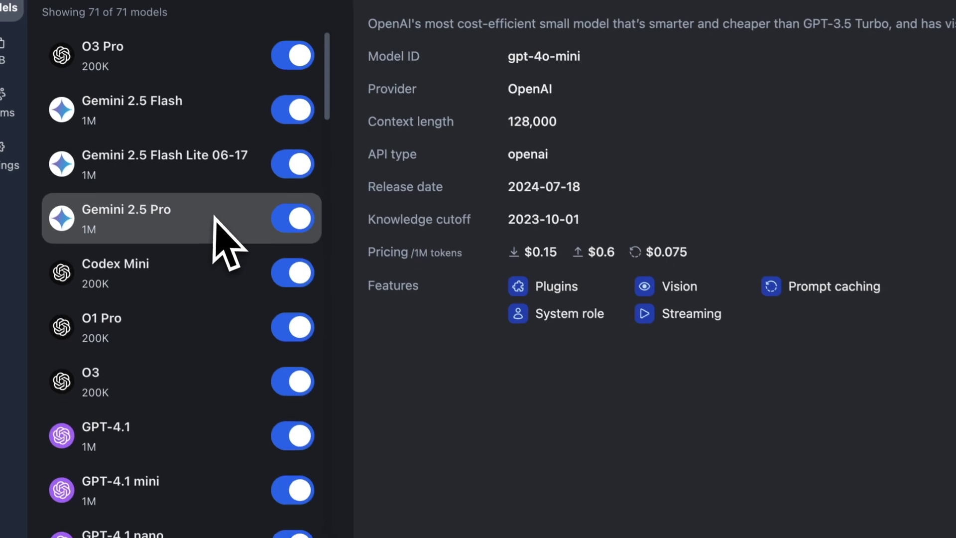
scroll(198, 274, down, 6)
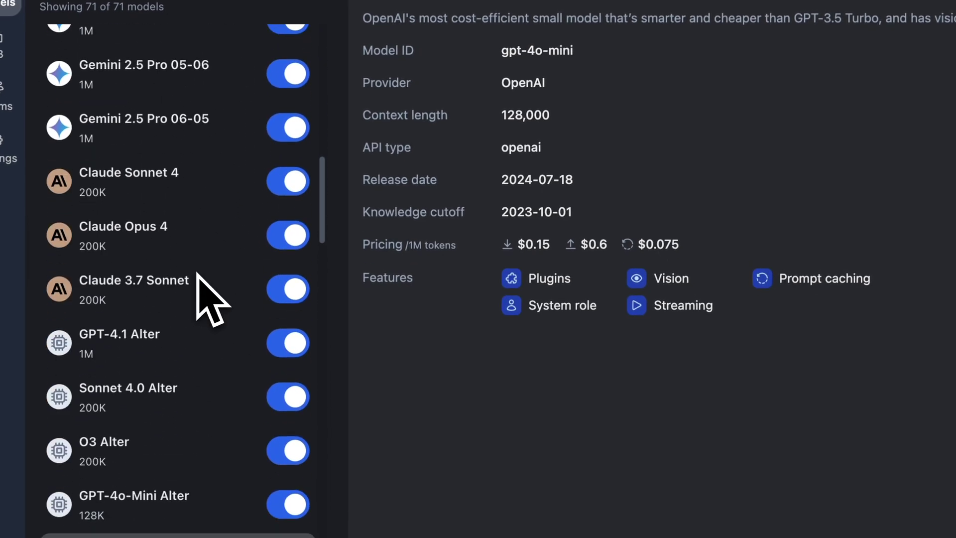
scroll(198, 273, down, 13)
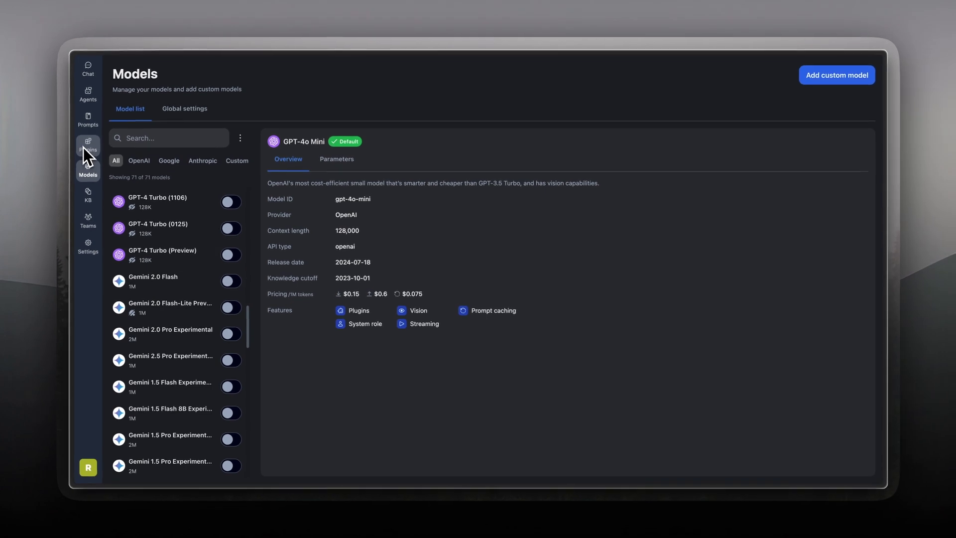
click(7, 2)
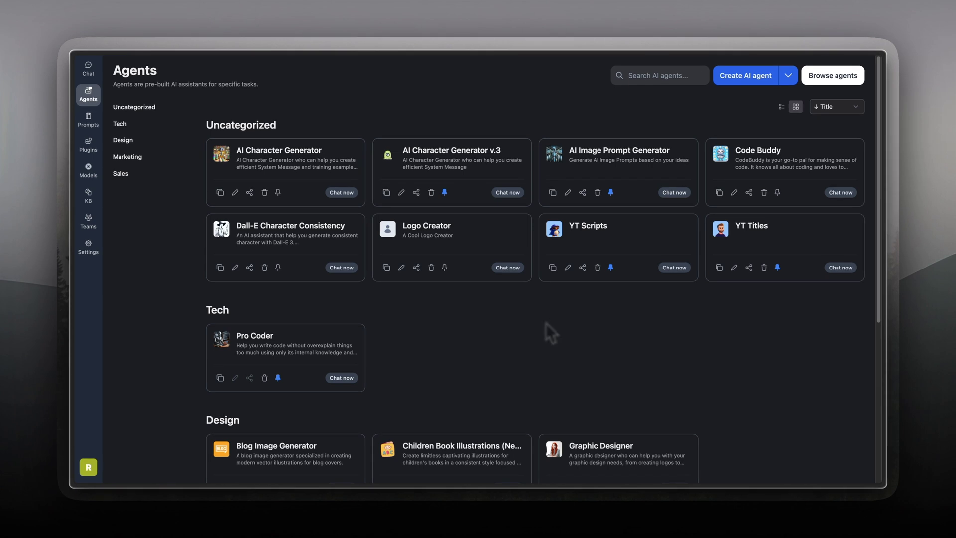
- Go back from the Agents page to the chat list
click(86, 70)
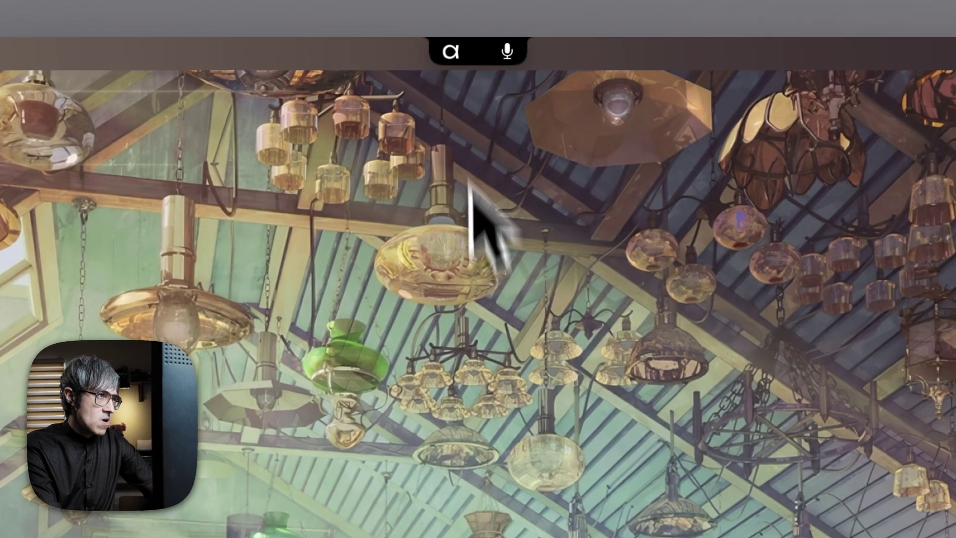
- In Alter settings, switch off Display notch, then move to the General page
click(473, 38)
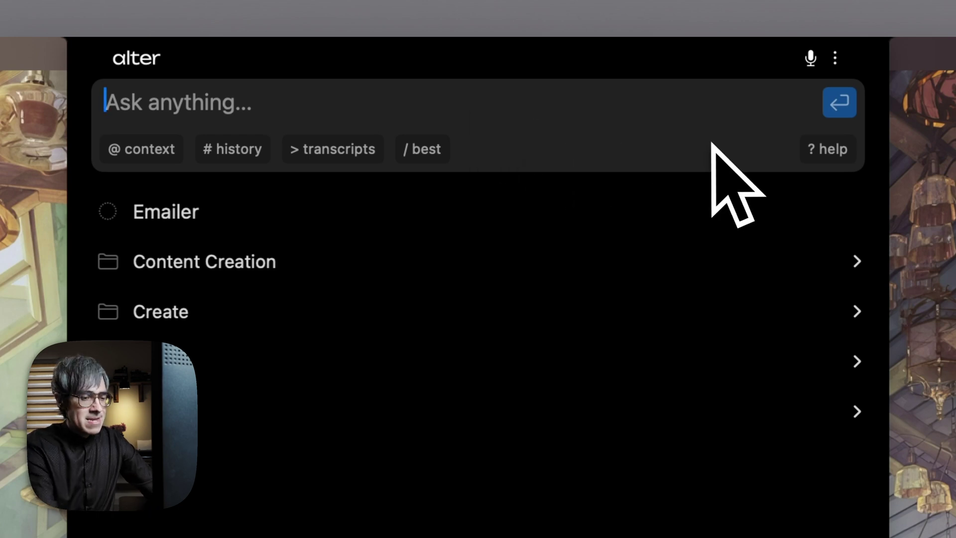
key(super+comma)
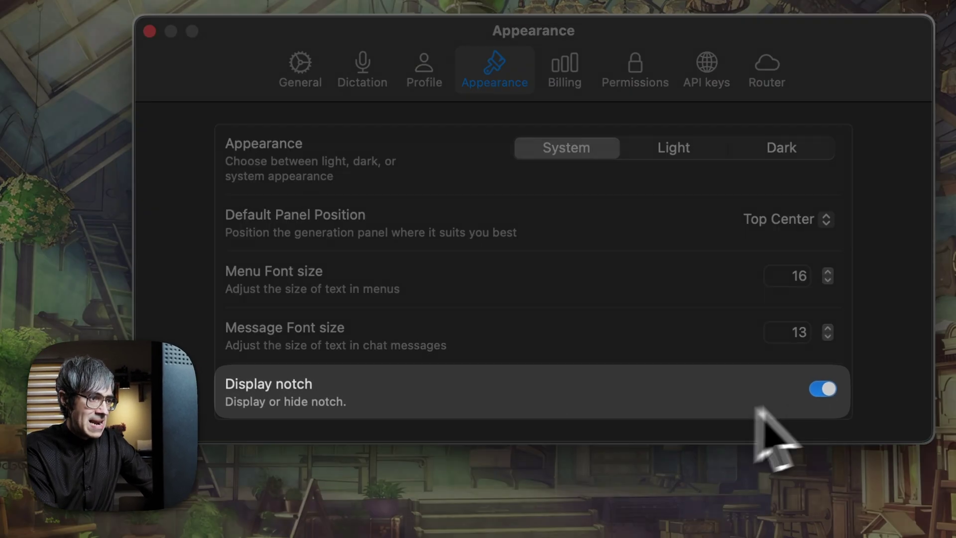
click(822, 389)
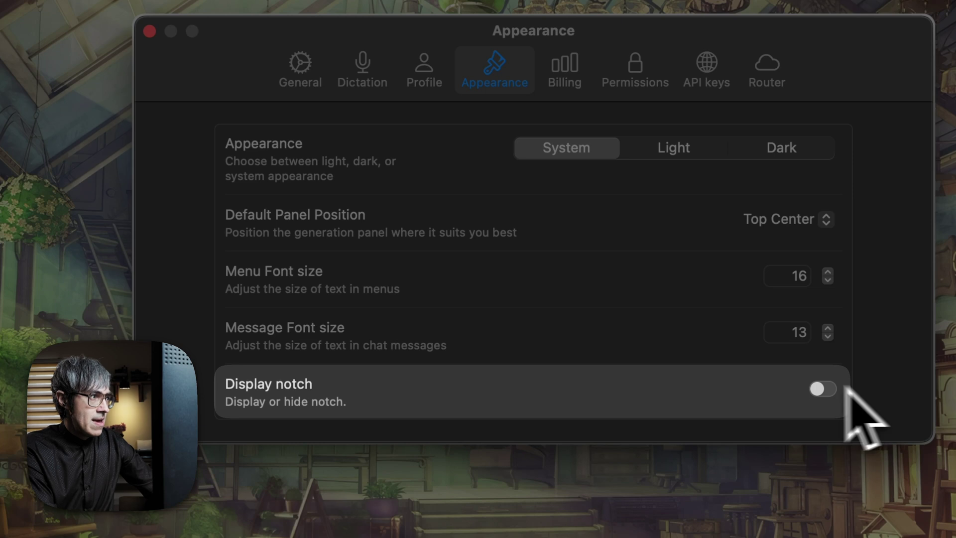
click(304, 77)
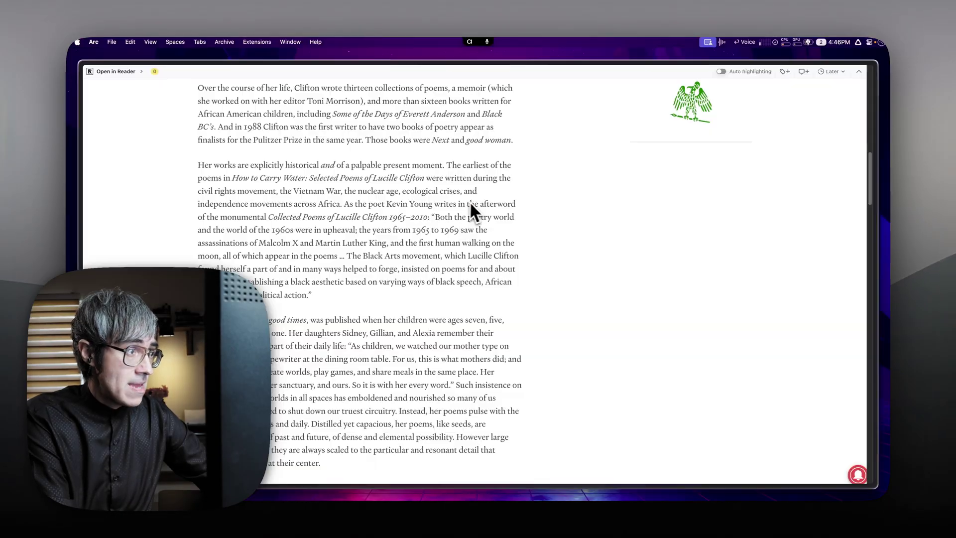
- Attach the 'Her works are explicitly historical' paragraph to Alter, then switch to the Bear workspace
triple_click(427, 250)
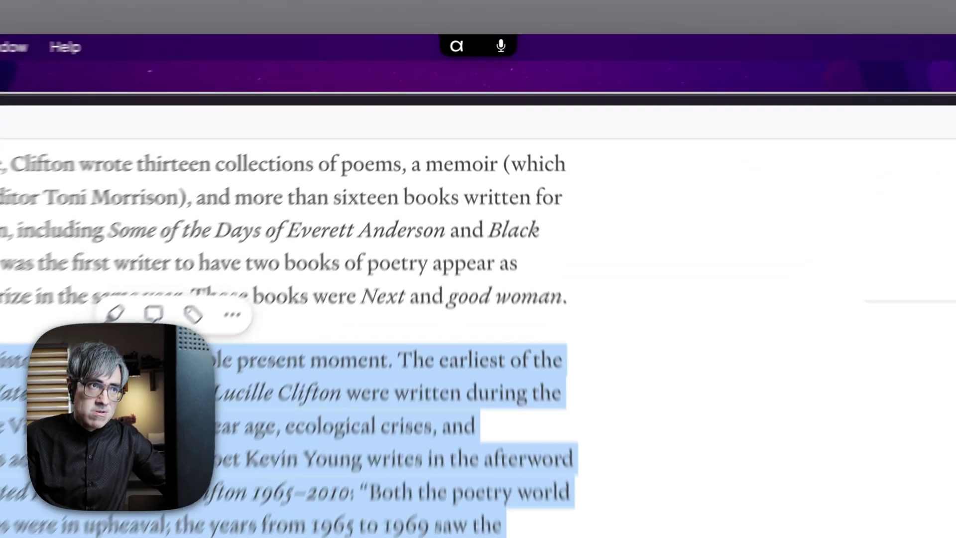
key(alt+space)
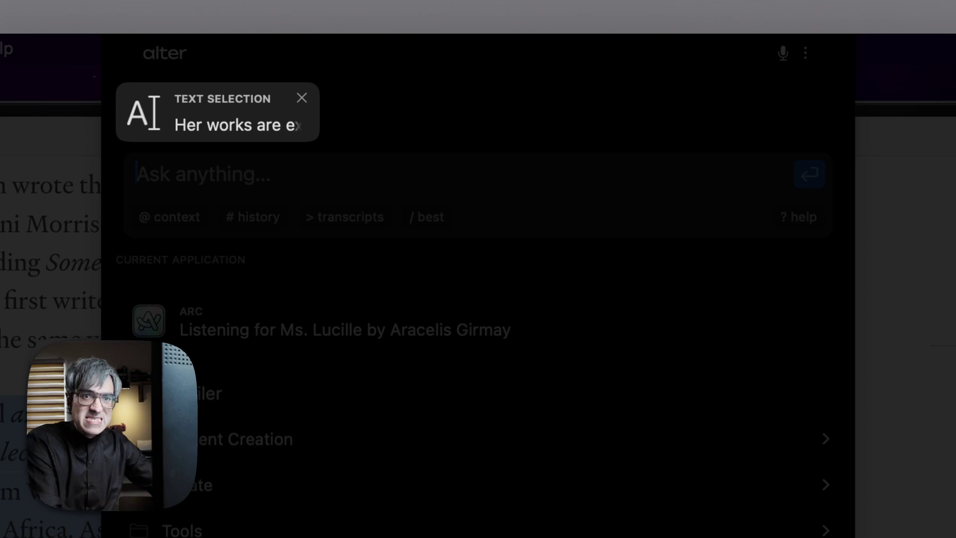
key(Escape)
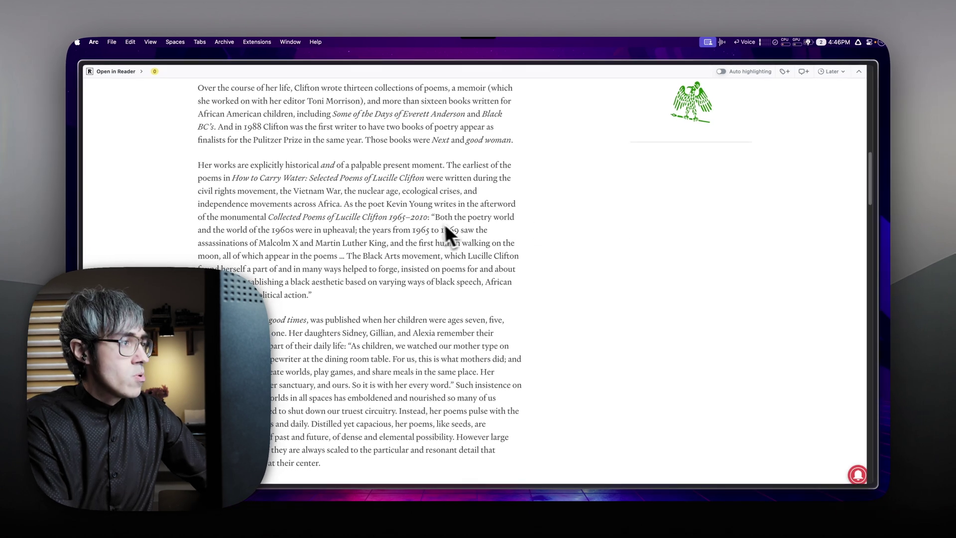
key(ctrl+Left)
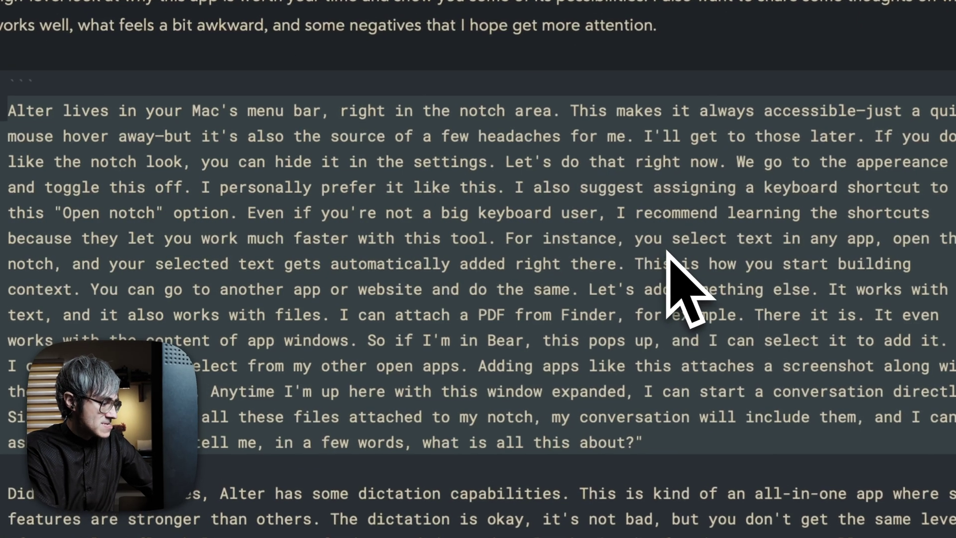
- Attach the selected Bear paragraph 'Alter lives in your Mac's menu bar' to Alter
key(alt+space)
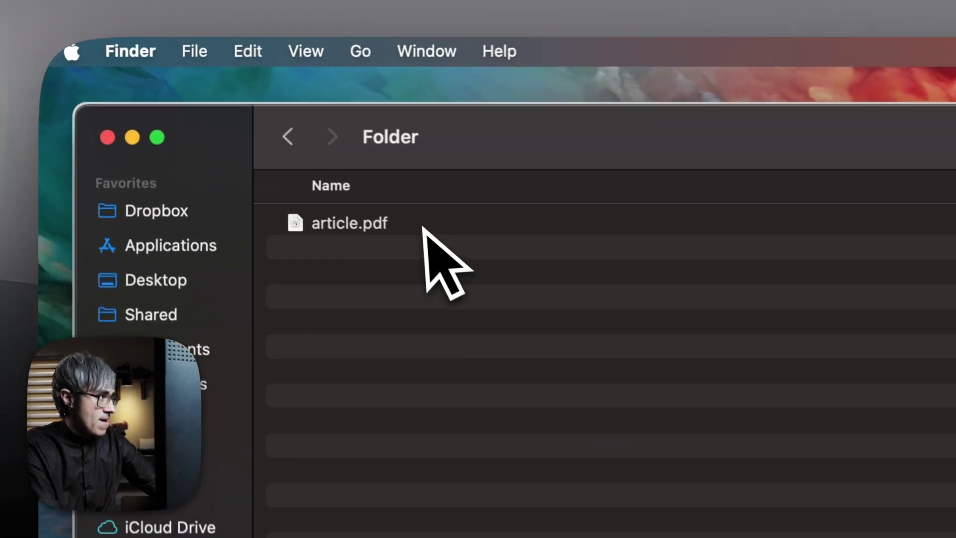
- Attach article.pdf as file context, then reopen Alter over the Bear note 250725 - 04:40 PM
click(324, 172)
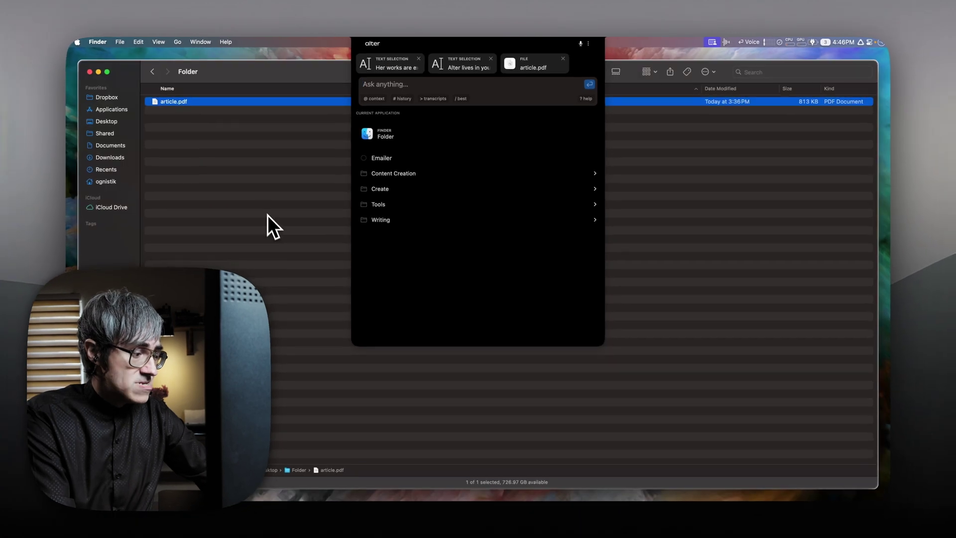
key(Escape)
key(super+Tab)
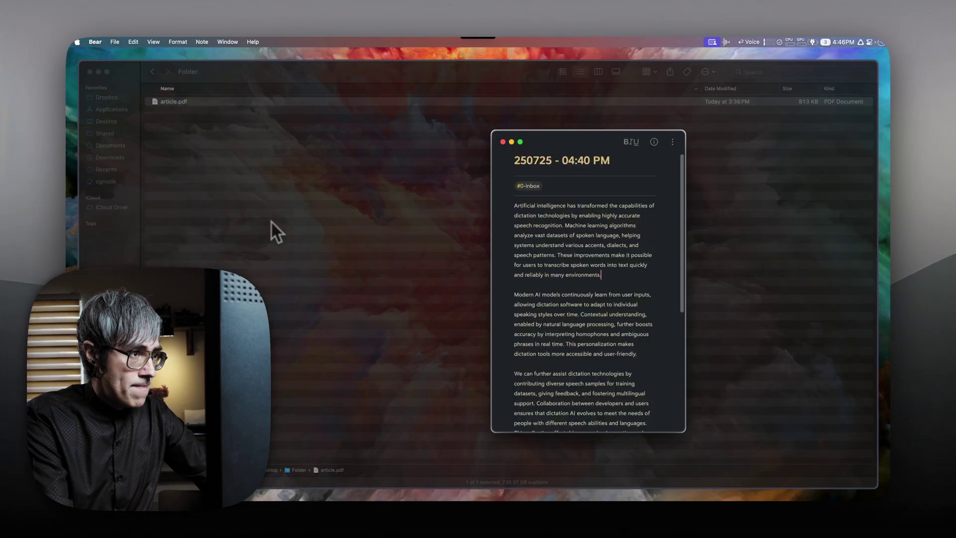
click(473, 271)
key(alt+space)
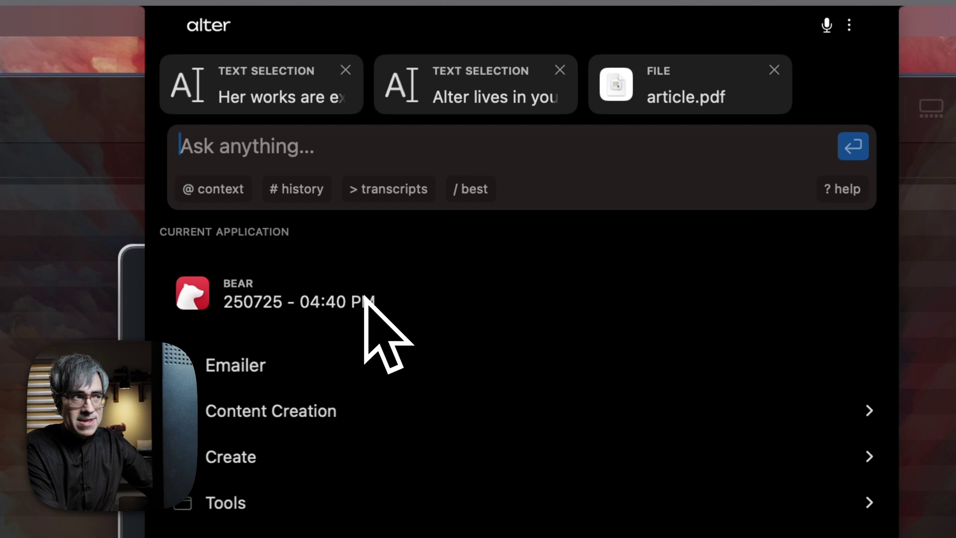
- Attach the Bear note 250725 - 04:40 PM and review its AppSense capture preview
click(367, 302)
scroll(349, 95, left, 3)
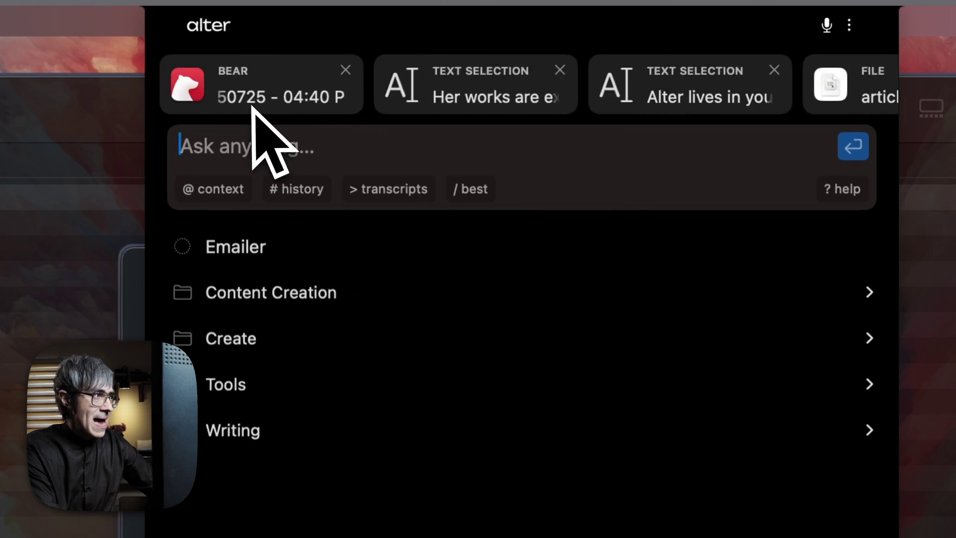
click(253, 110)
scroll(433, 239, down, 10)
scroll(438, 244, up, 10)
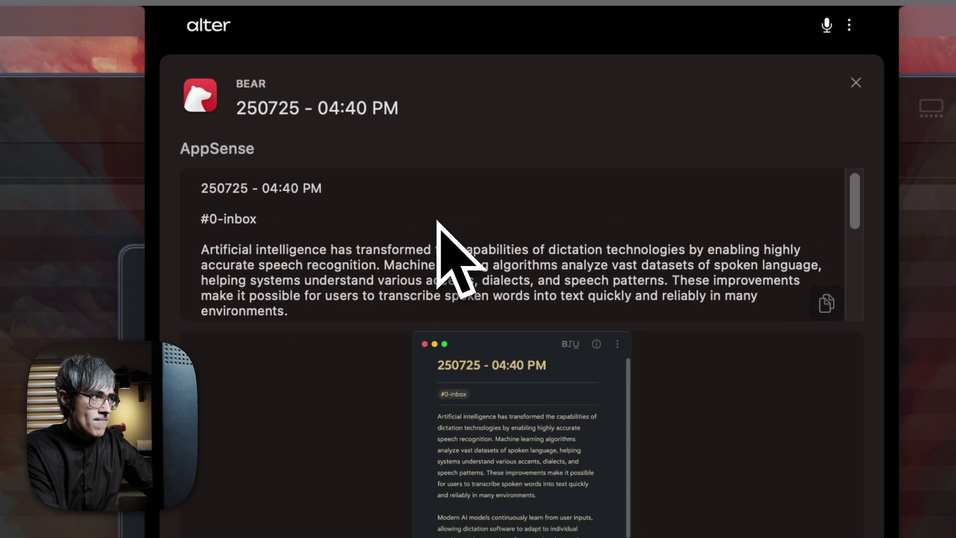
scroll(438, 224, down, 4)
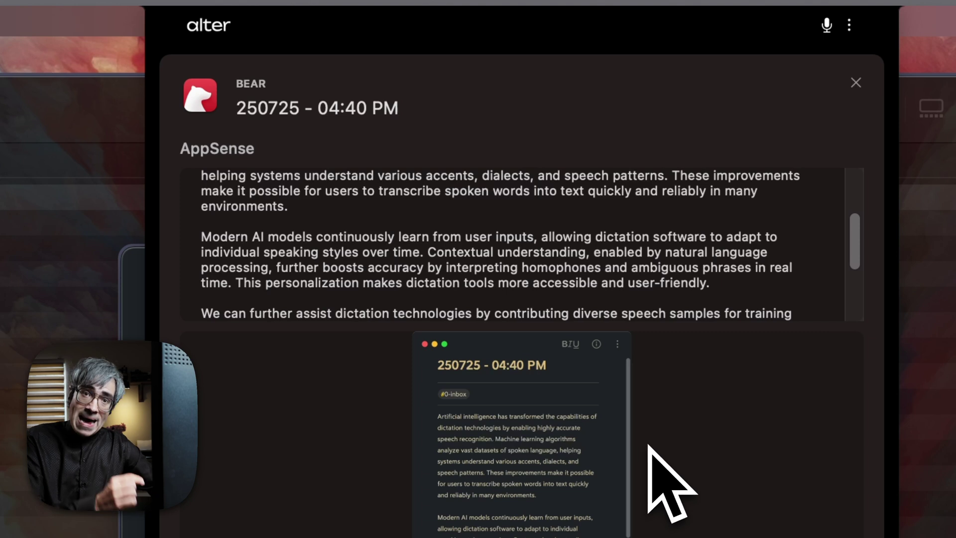
click(856, 83)
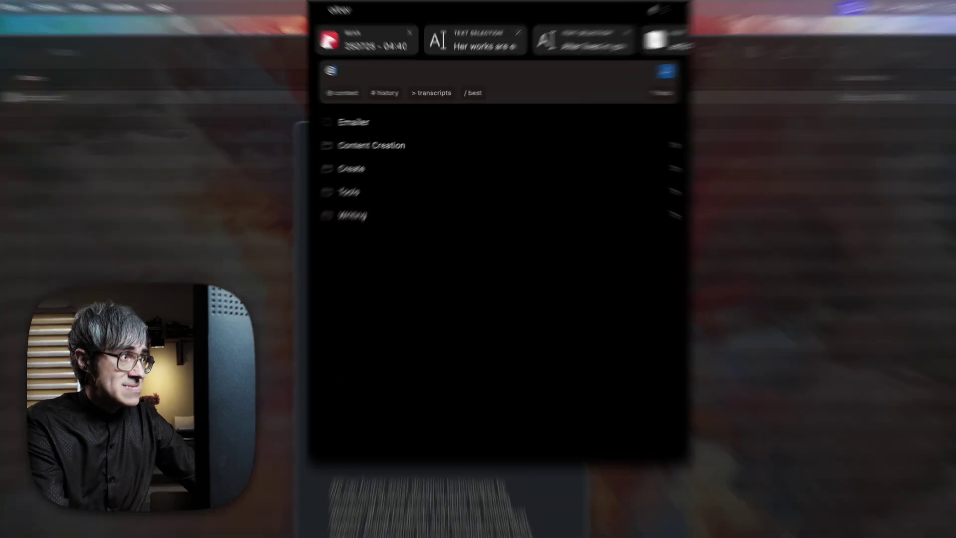
- Dictate 'In a few words, tell me what this is all about.' into the prompt
text(@)
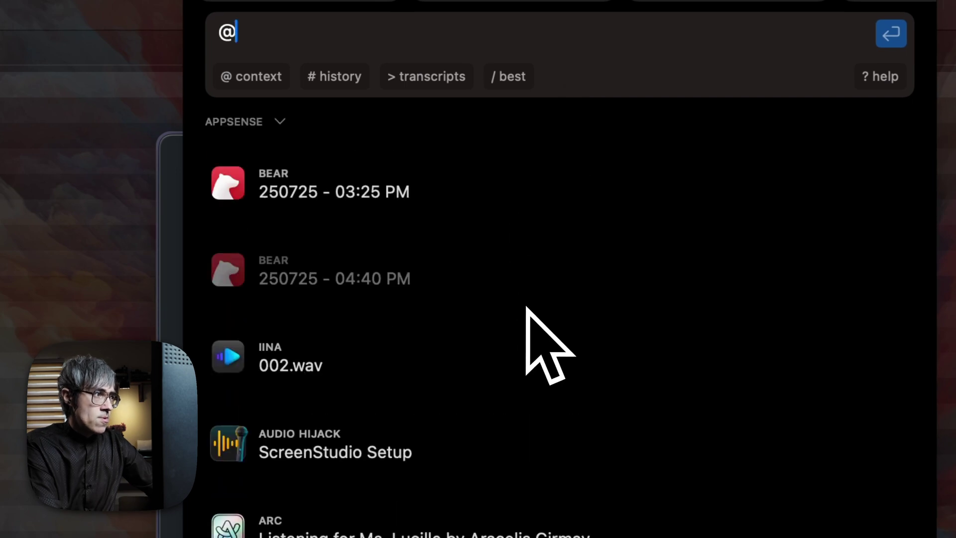
key(BackSpace)
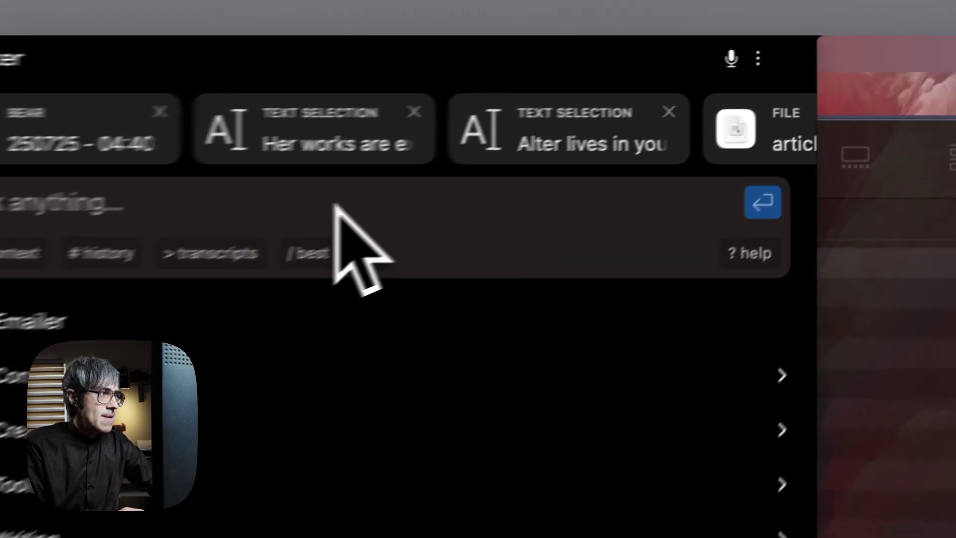
key(ctrl+space)
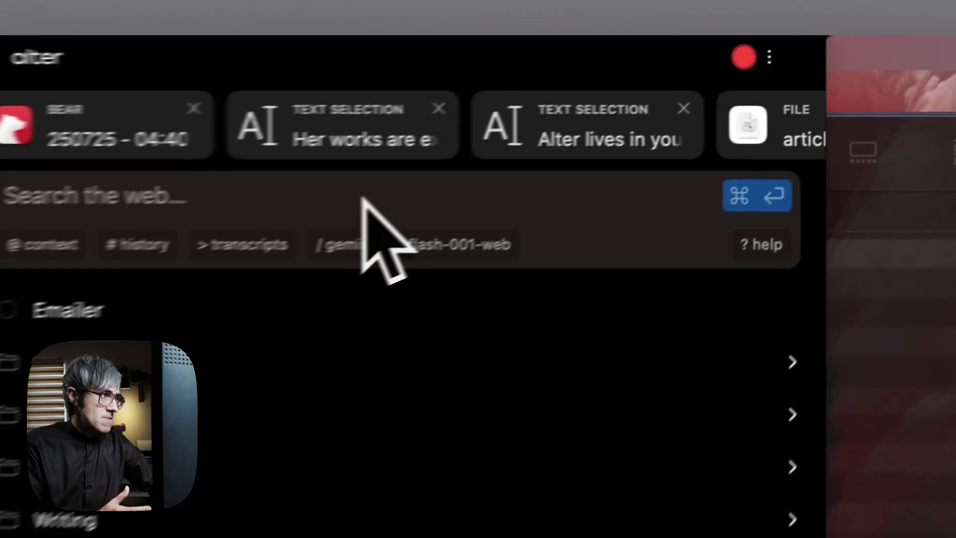
key(ctrl+space)
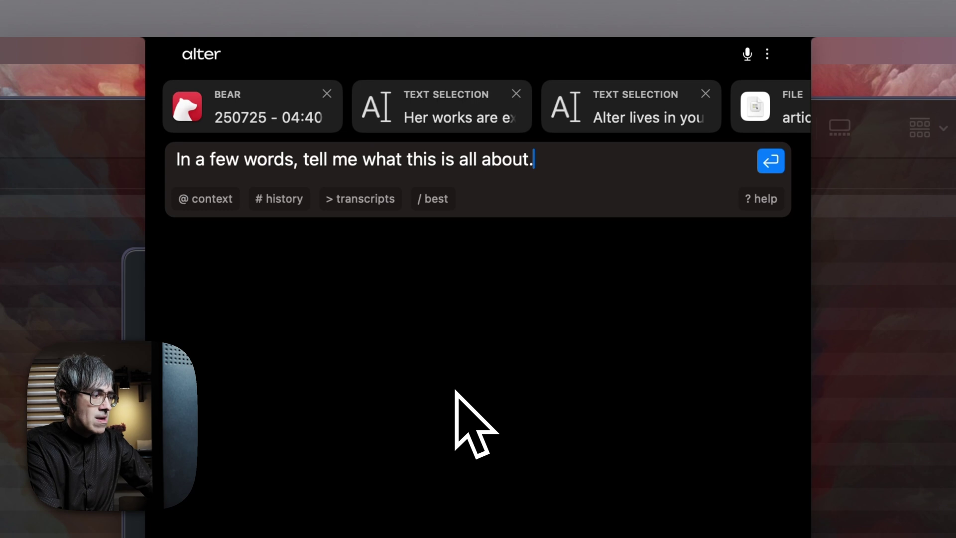
- Send the question, collapse the answer chat, and list past conversations with #
key(Return)
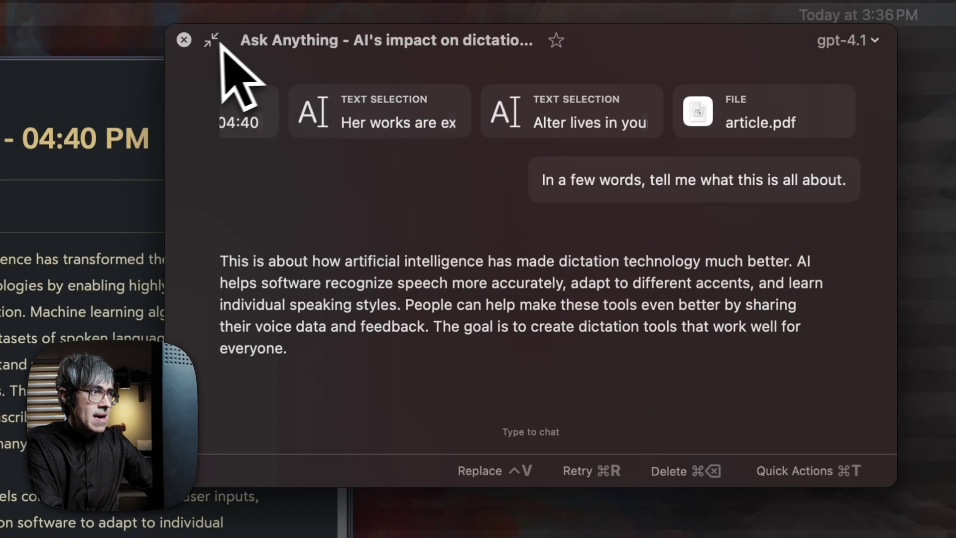
click(211, 41)
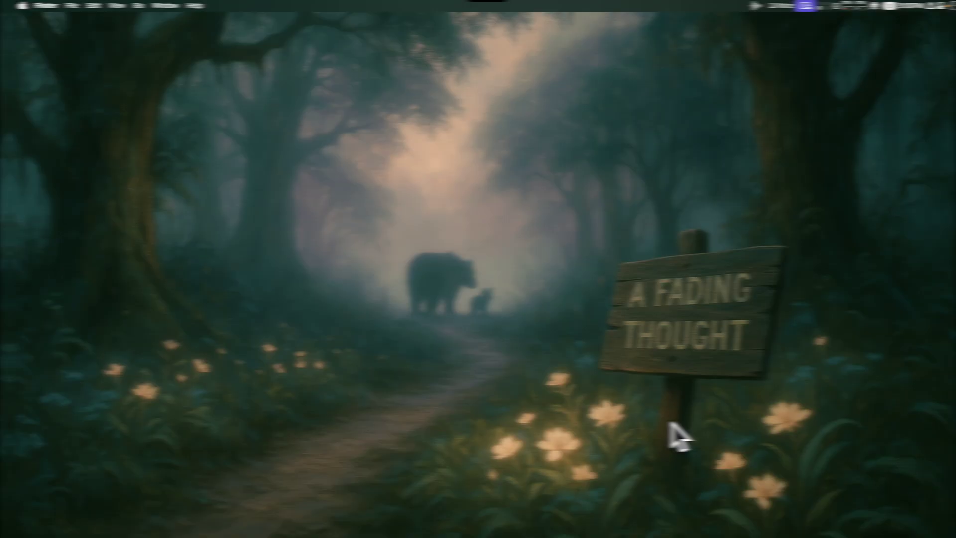
key(alt+space)
text(#)
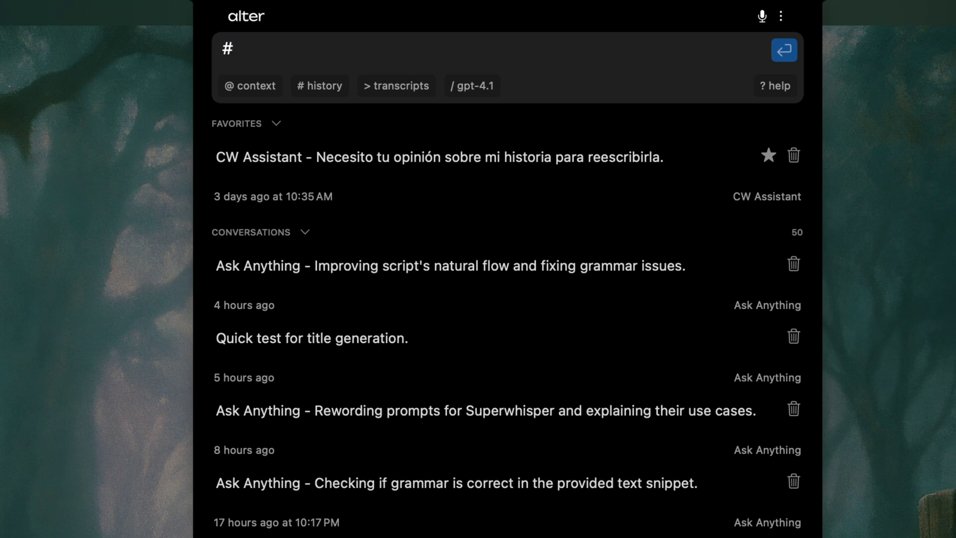
- Attach the 'Alter: An AI App Review' transcript and read its summary and timestamped lines
key(BackSpace)
text(>)
click(347, 133)
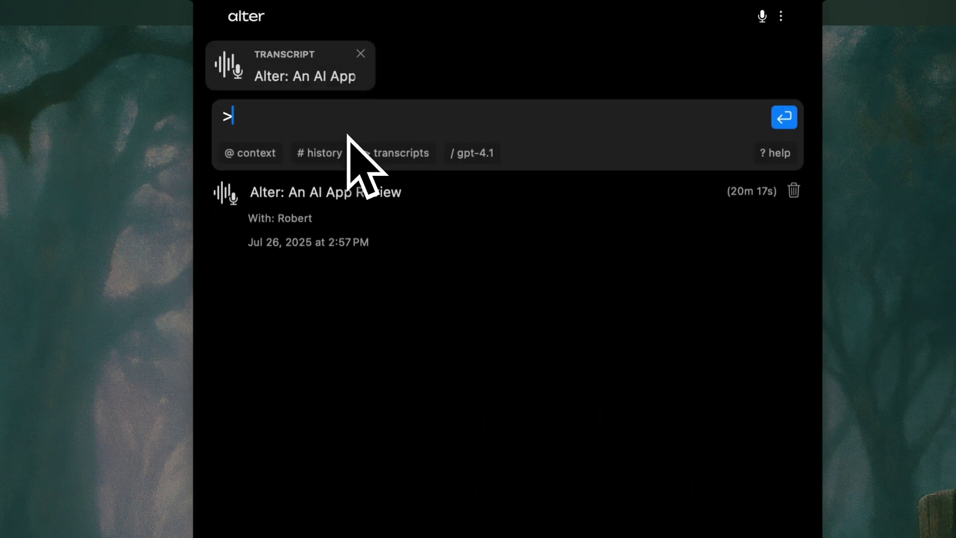
click(305, 74)
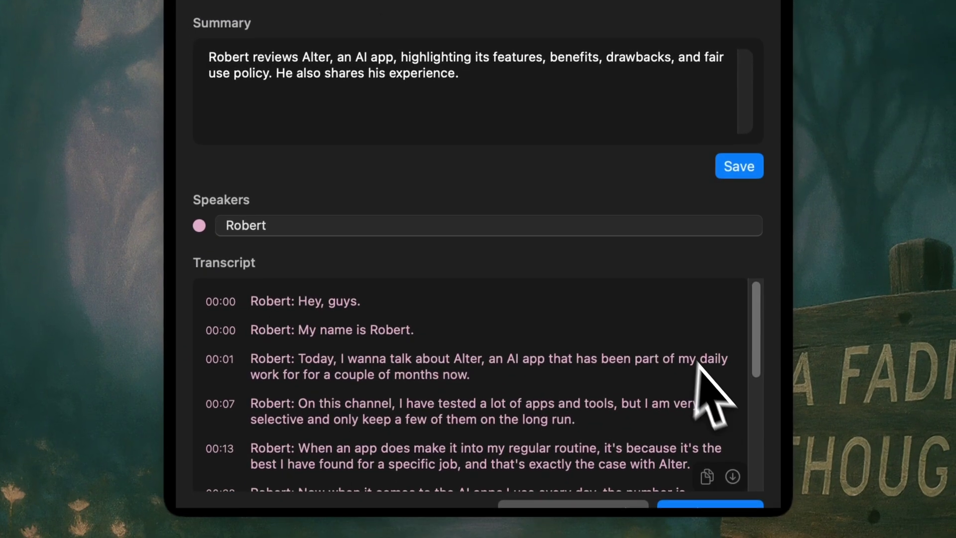
scroll(714, 383, down, 8)
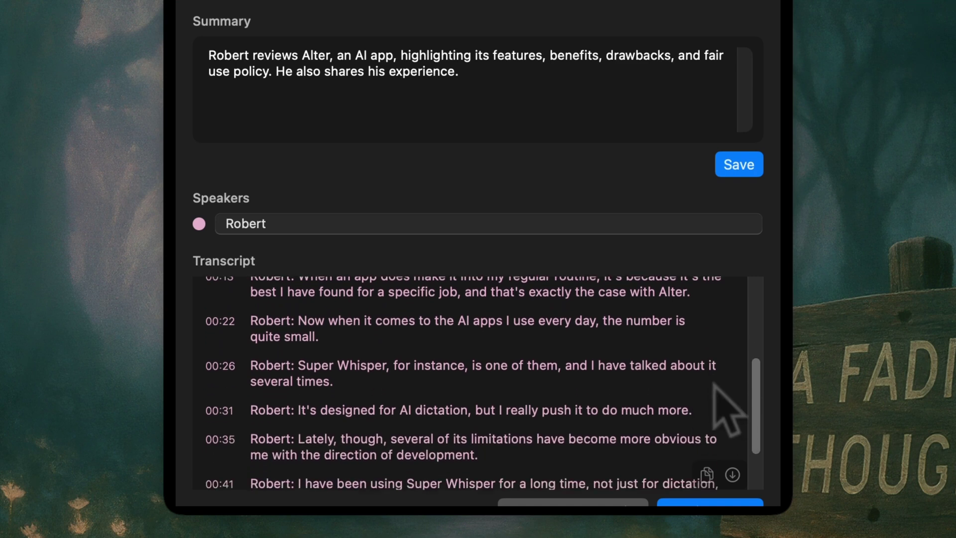
scroll(478, 383, down, 5)
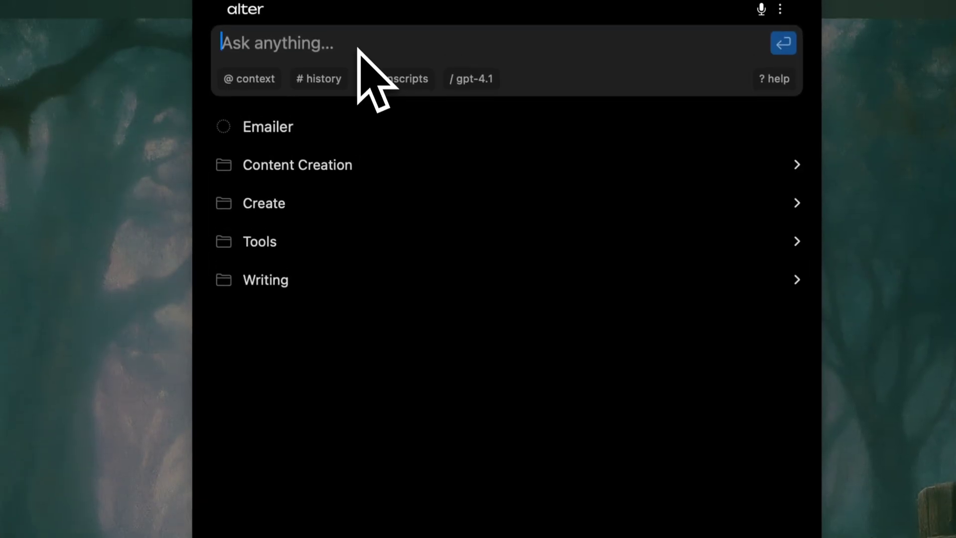
- Show Alter's model list with / and scroll from Alter best down to gpt-4.1
text(/)
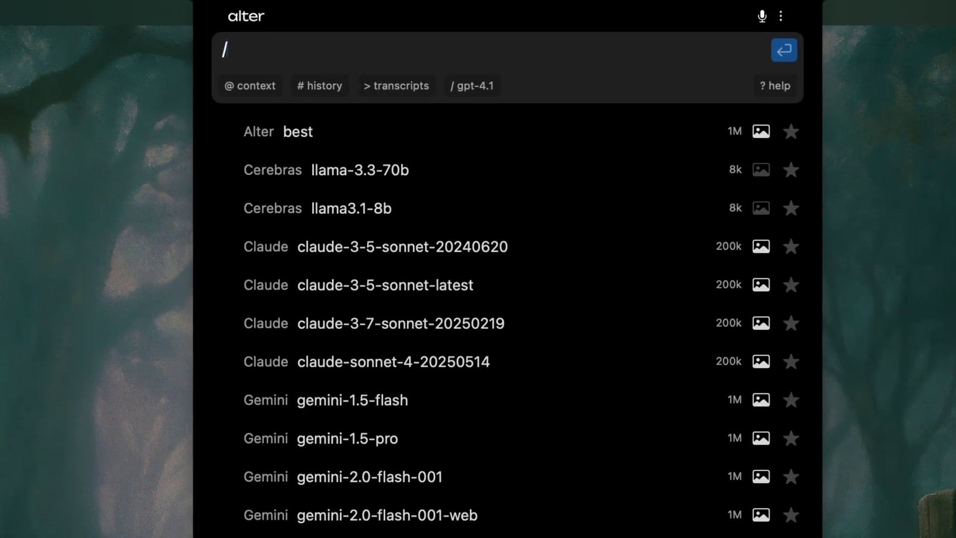
scroll(688, 377, down, 6)
scroll(688, 378, down, 18)
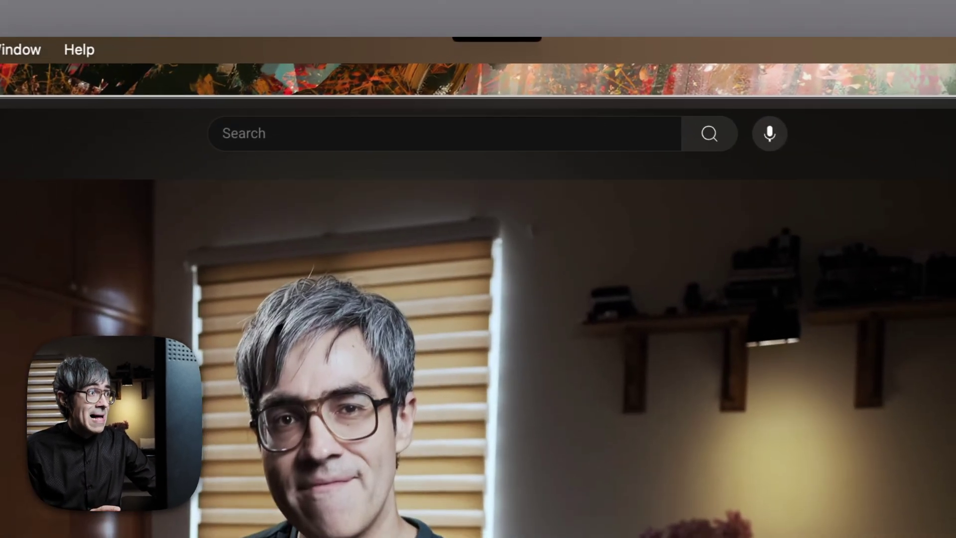
- Summarize the video in Alter from its YouTube Transcript, then shrink the chat into a bubble down-left
key(alt+space)
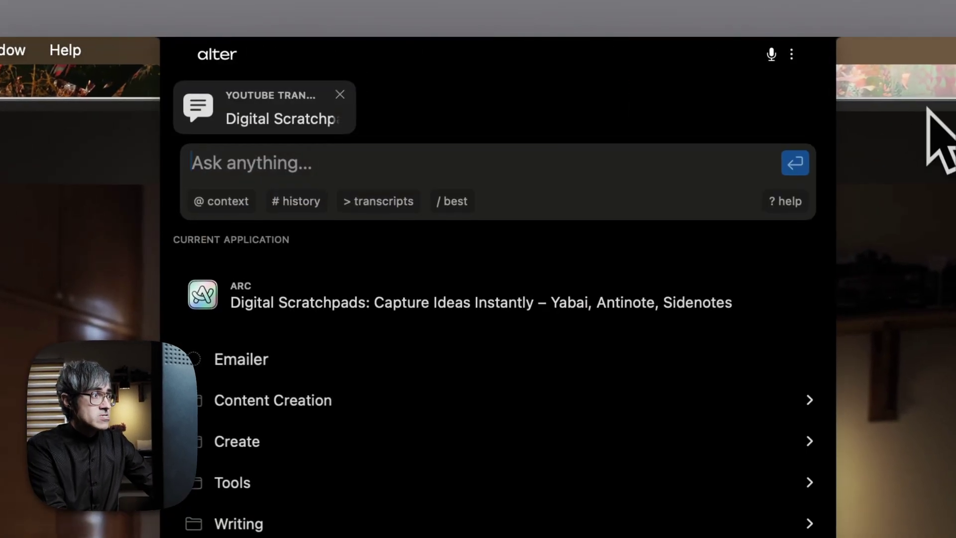
click(265, 108)
scroll(498, 249, down, 2)
scroll(572, 282, down, 3)
click(798, 106)
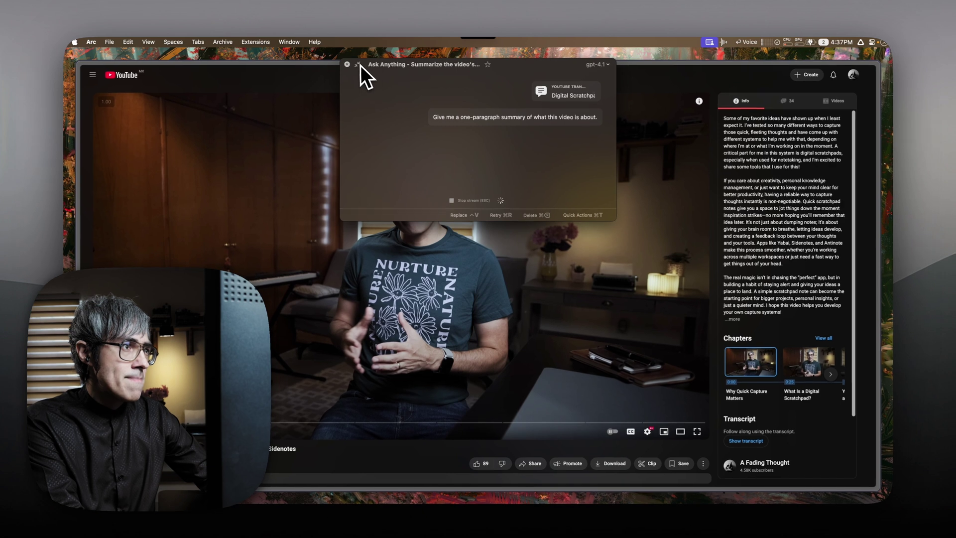
click(358, 64)
drag(360, 64, 216, 150)
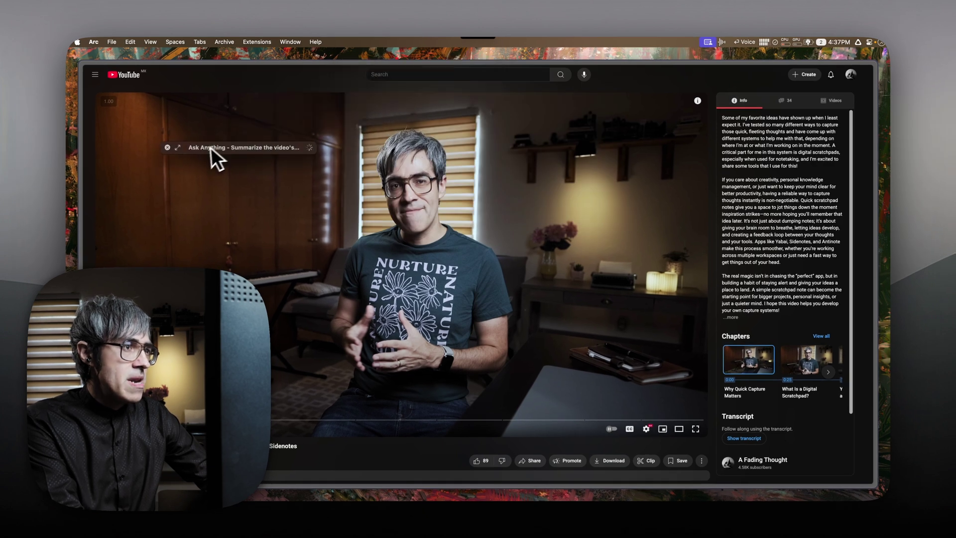
- Send the description's second paragraph to Alter, then clear both attached context items
triple_click(773, 223)
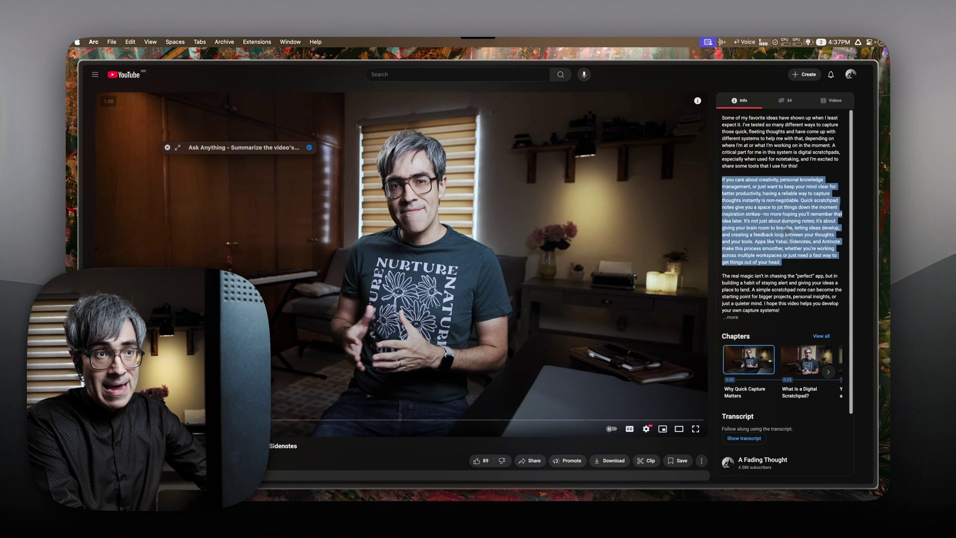
key(alt+space)
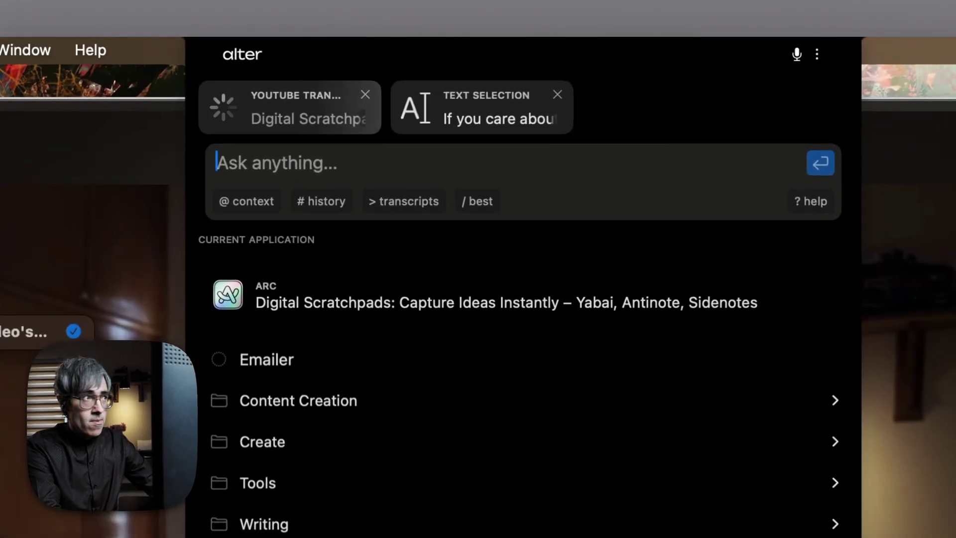
key(super+k)
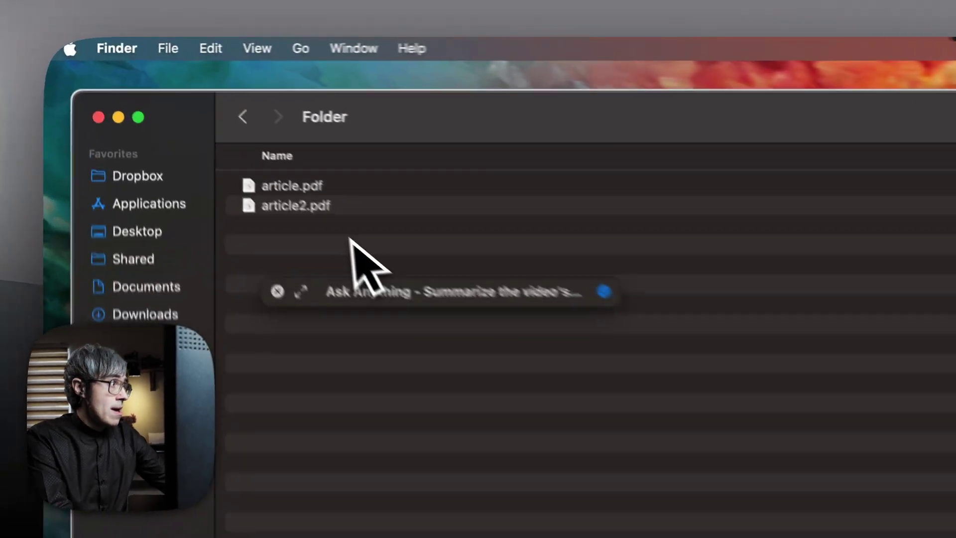
- Send article2.pdf and article.pdf to Alter and merge them into the 'Article Documen…' workspace
click(309, 207)
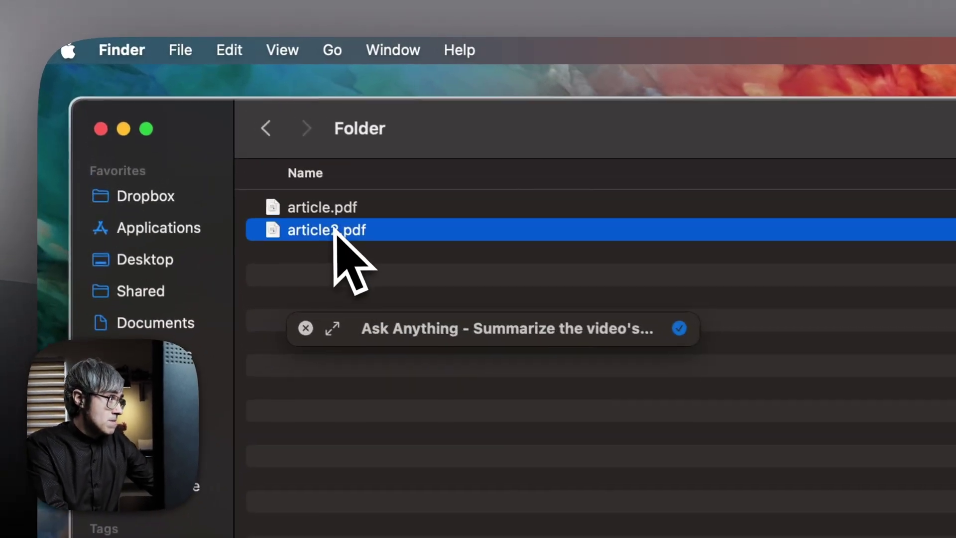
shift+click(291, 186)
key(alt+space)
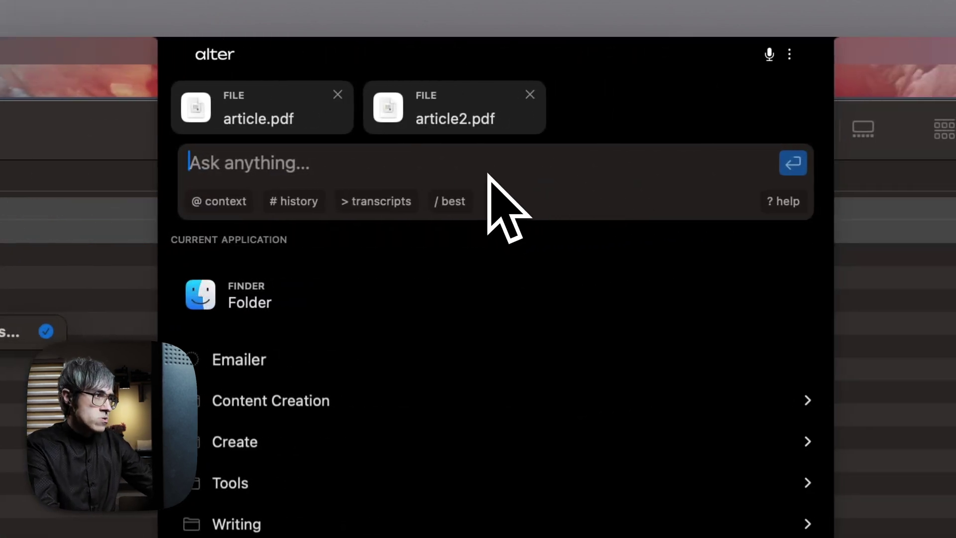
key(super+j)
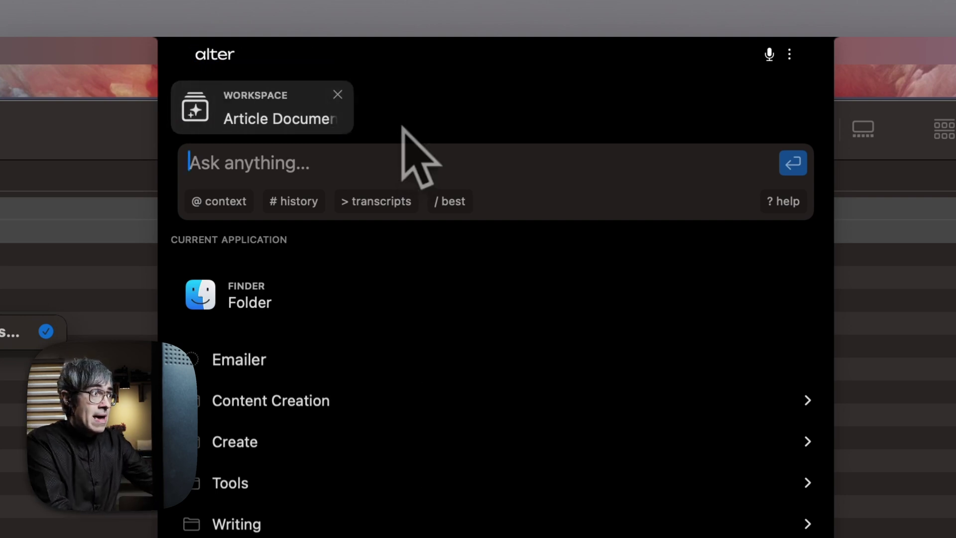
- Reattach Article Document Workspace via @ instead of the chip, then reopen the video summary bubble
click(339, 96)
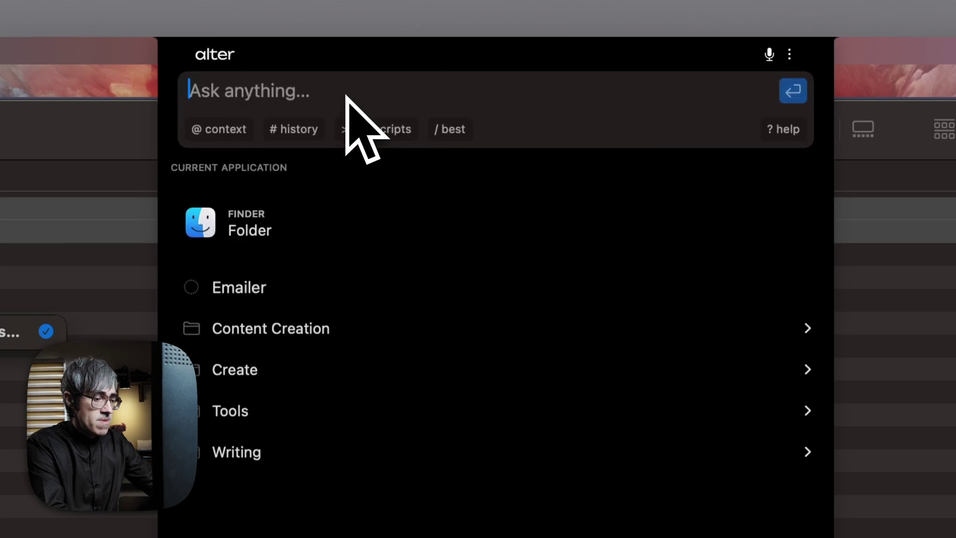
text(@)
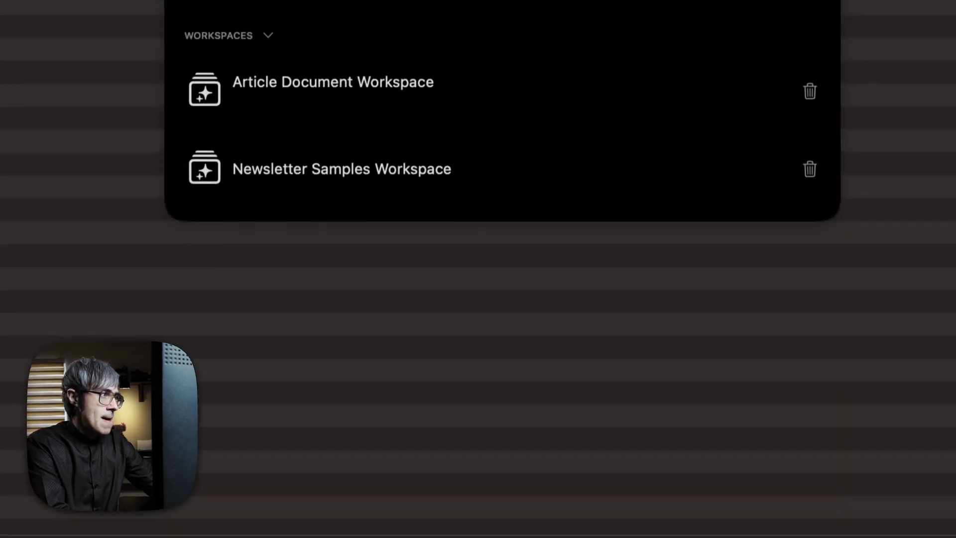
key(Return)
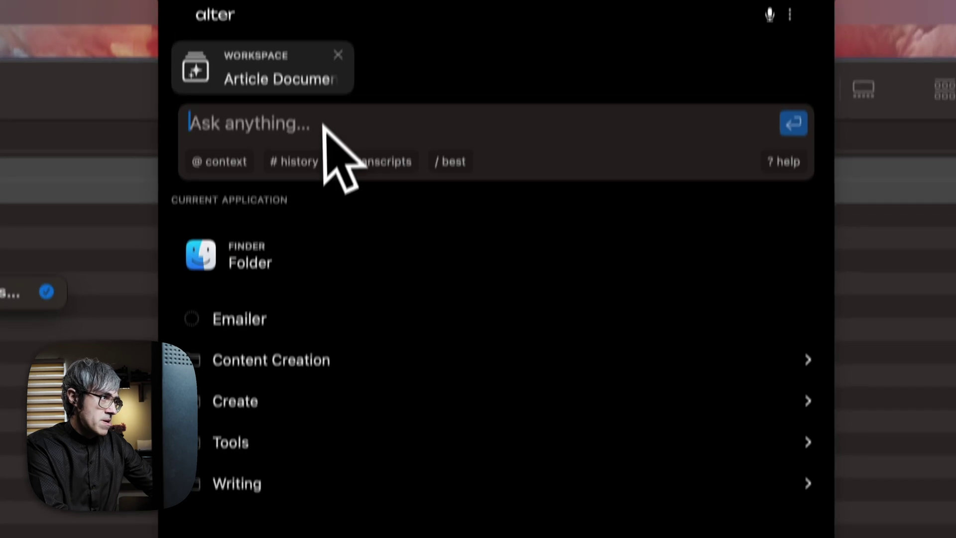
key(Escape)
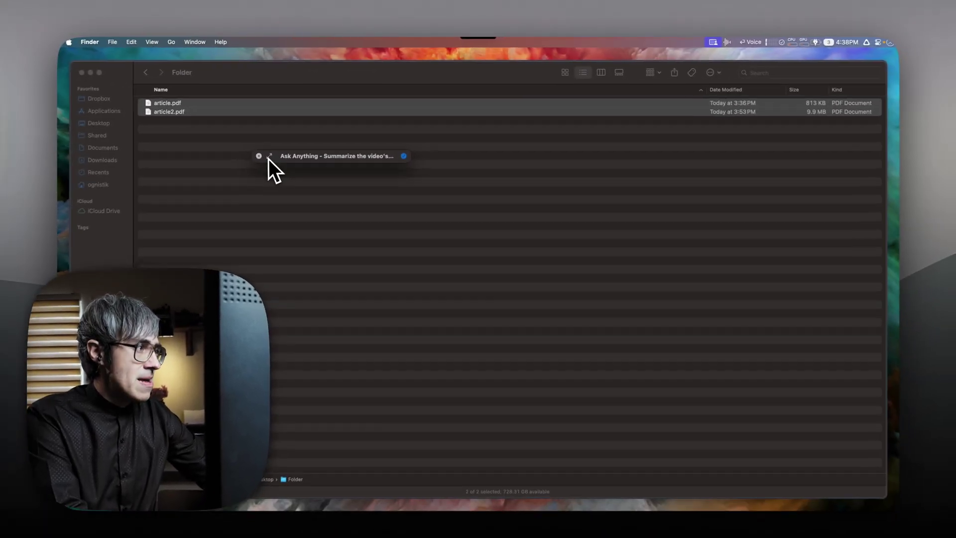
click(269, 157)
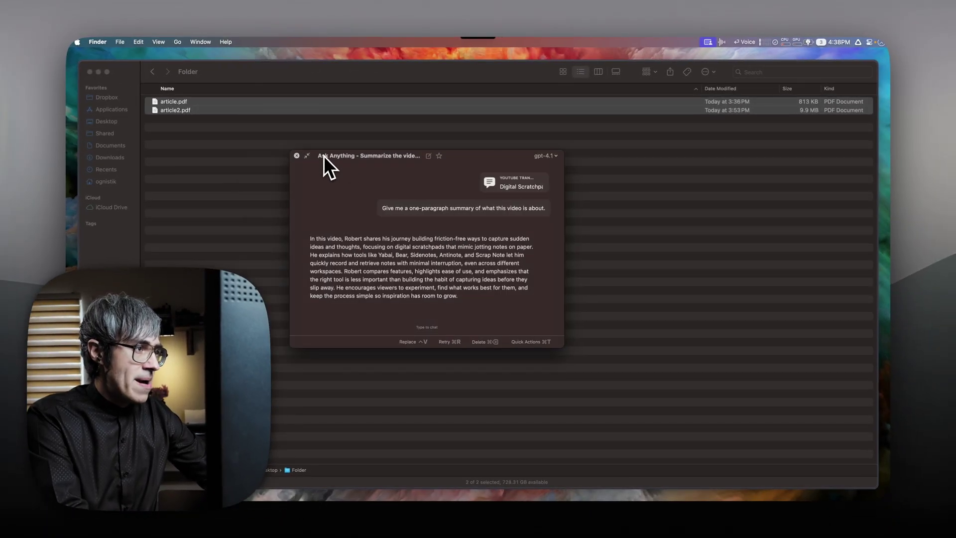